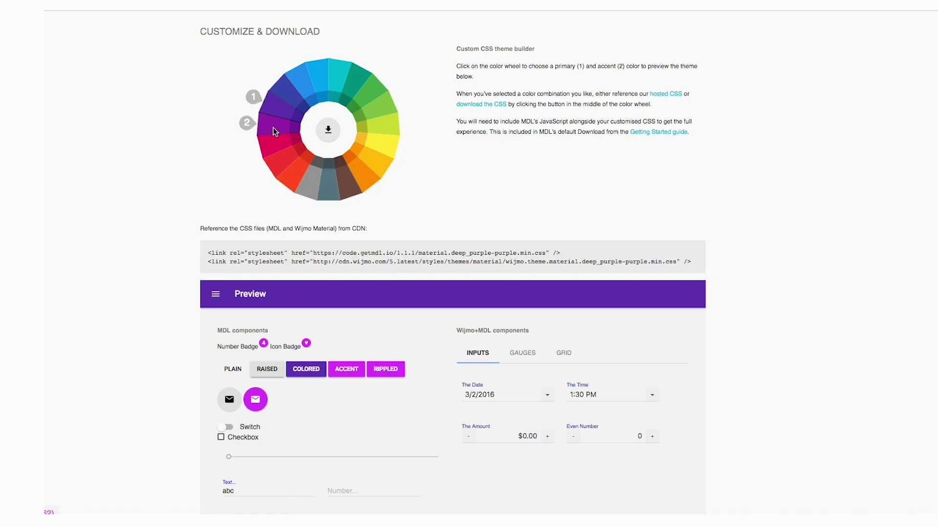
# Pick purple as the theme accent colour and scroll down to the Grid and Chart modules
pyautogui.click(281, 120)
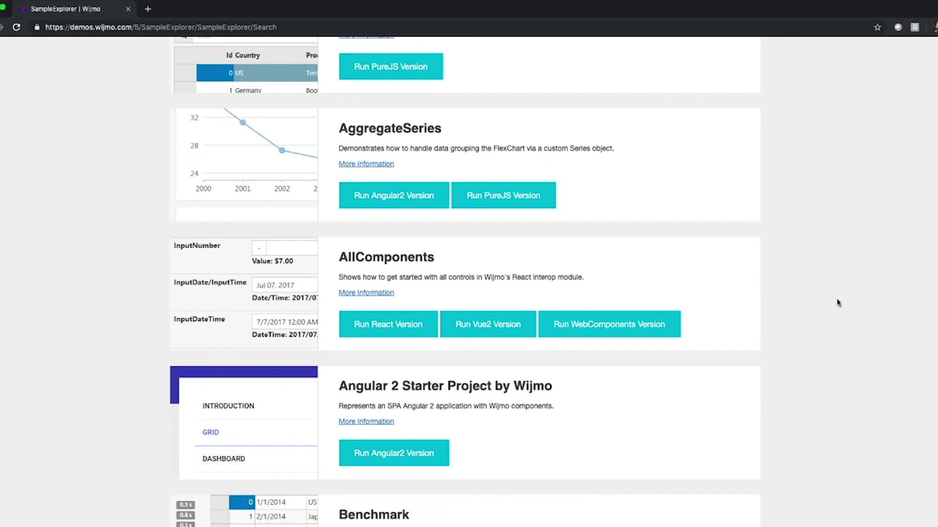
pyautogui.scroll(-8, 779, 299)
pyautogui.scroll(-20, 837, 303)
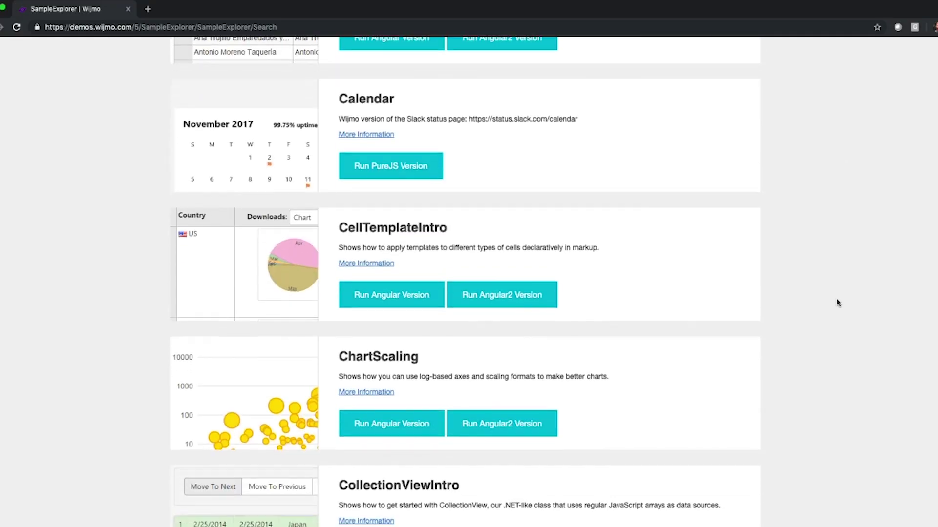
pyautogui.scroll(-20, 838, 300)
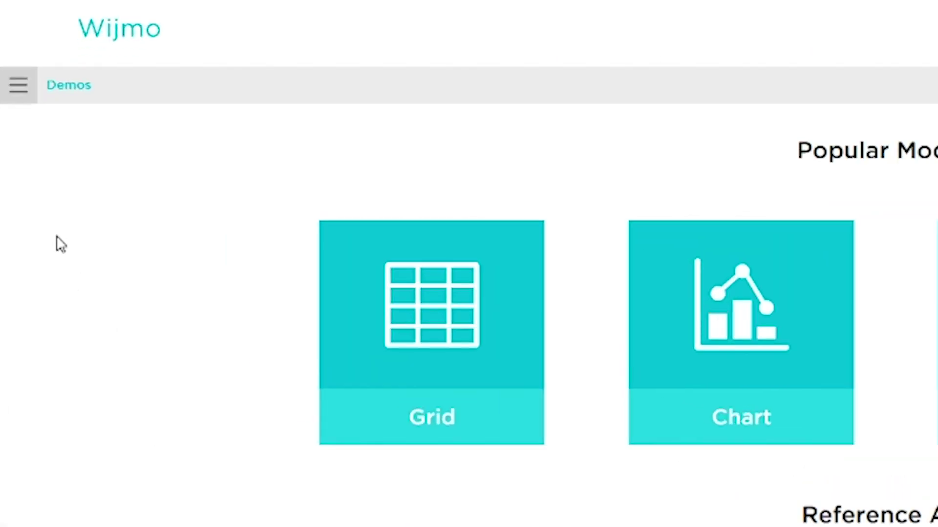
# In the demo navigation, browse the Wijmo section's CollectionView and Globalization topics, then collapse Wijmo
pyautogui.click(22, 100)
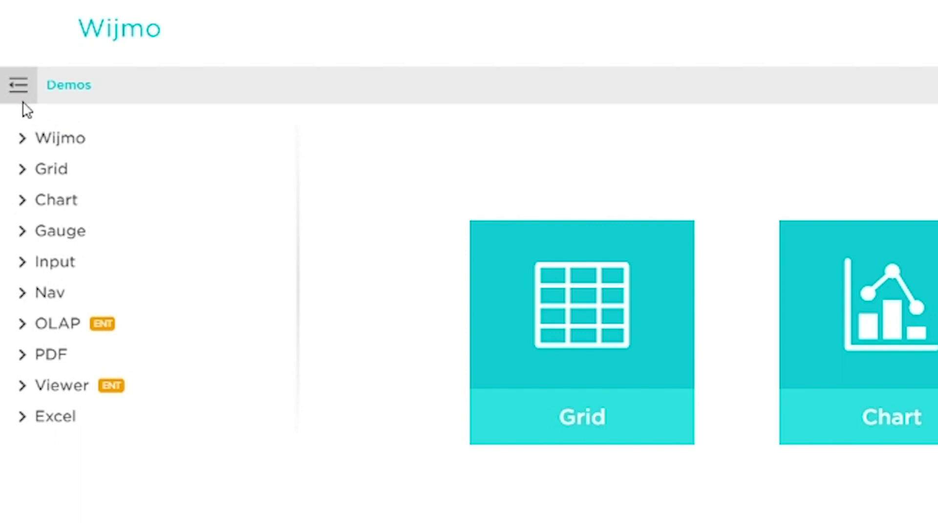
pyautogui.click(22, 146)
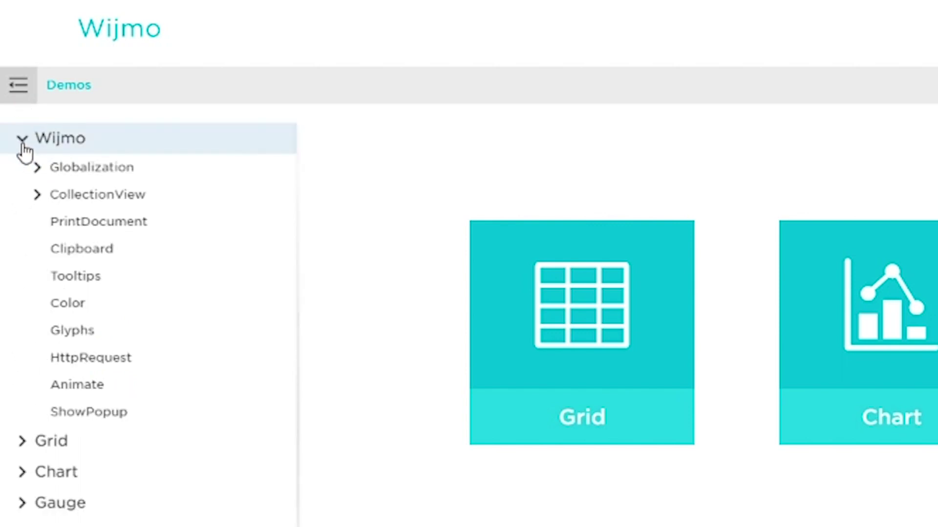
pyautogui.click(37, 198)
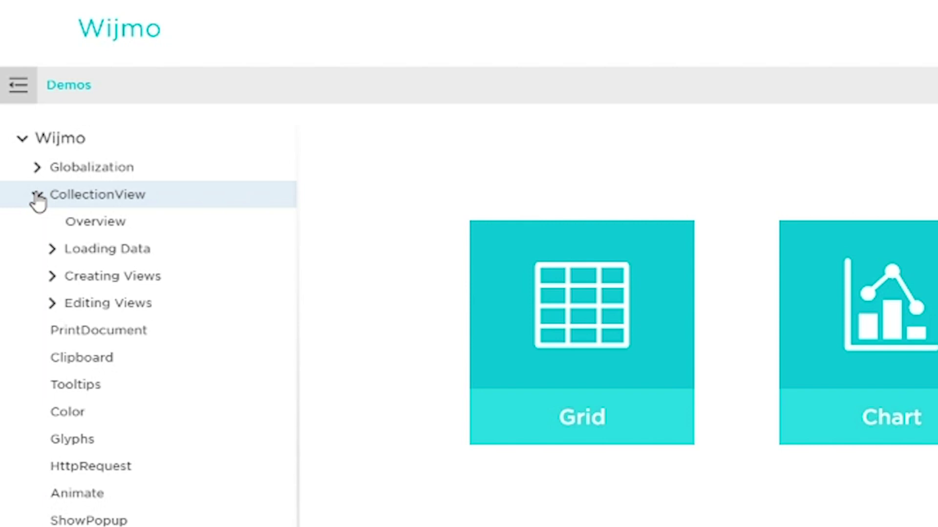
pyautogui.click(37, 198)
pyautogui.click(34, 168)
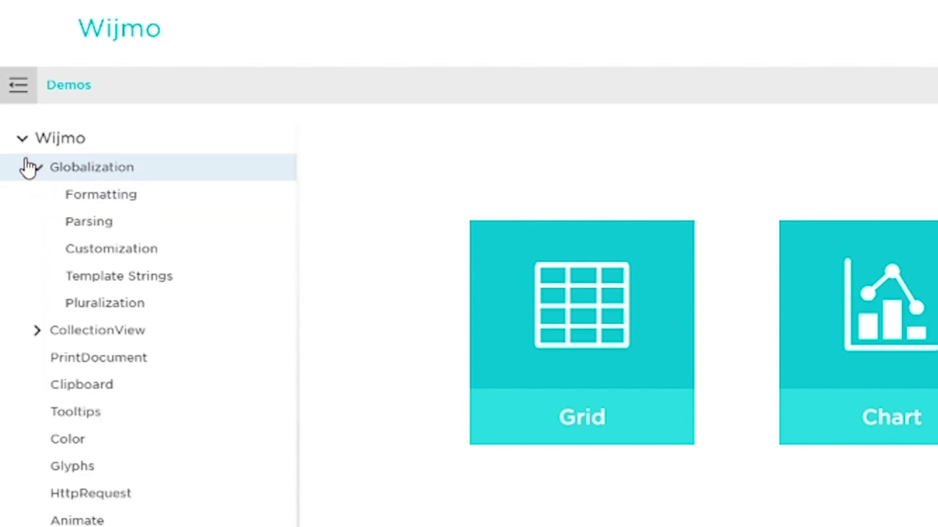
pyautogui.click(21, 142)
# Peek into the Grid, Chart and Gauge sections, then expand Grid > Data-binding
pyautogui.click(20, 170)
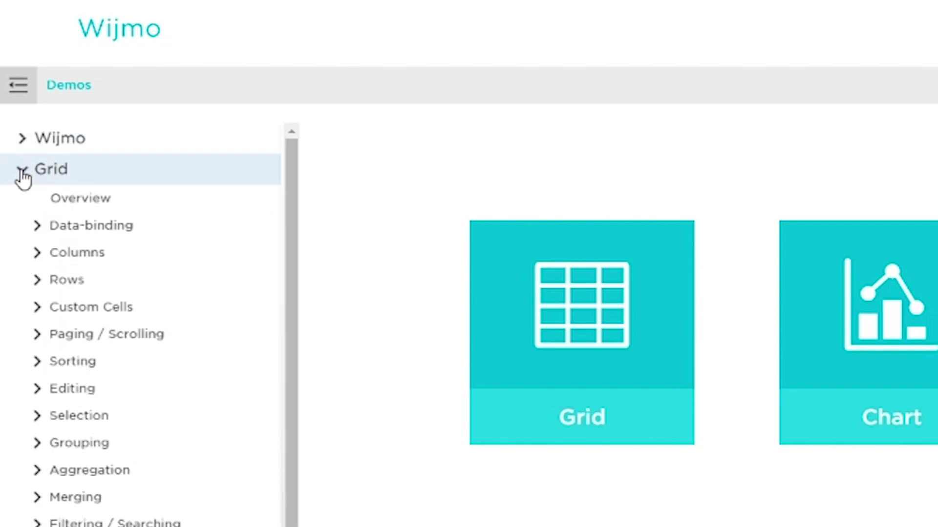
pyautogui.click(22, 172)
pyautogui.click(23, 204)
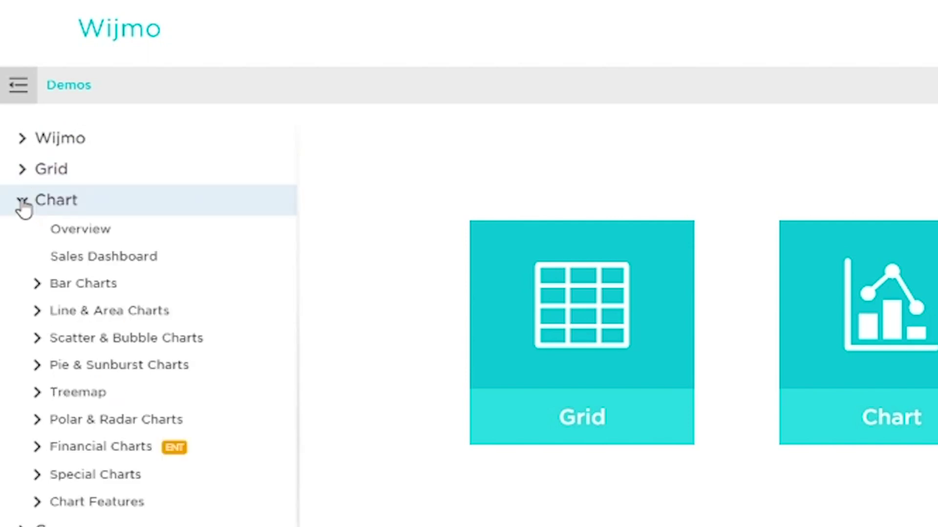
pyautogui.click(24, 205)
pyautogui.click(22, 233)
pyautogui.click(21, 233)
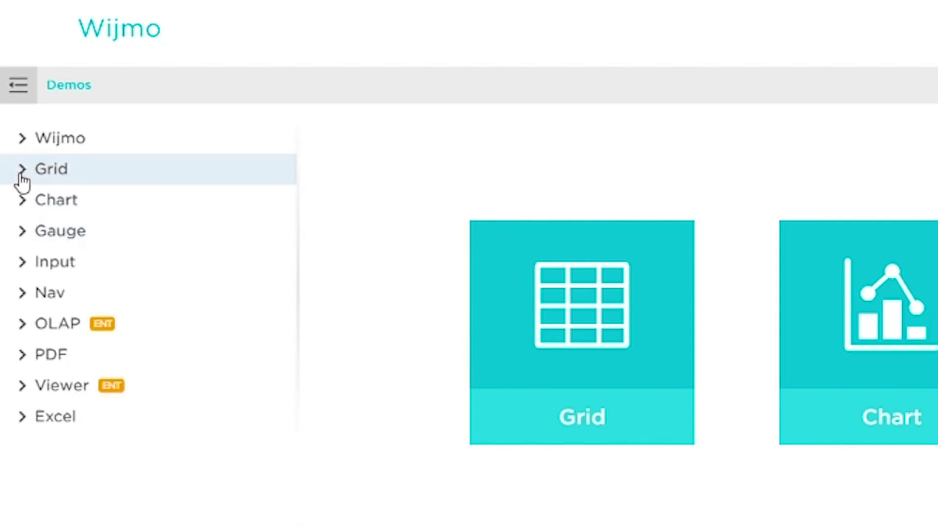
pyautogui.click(22, 171)
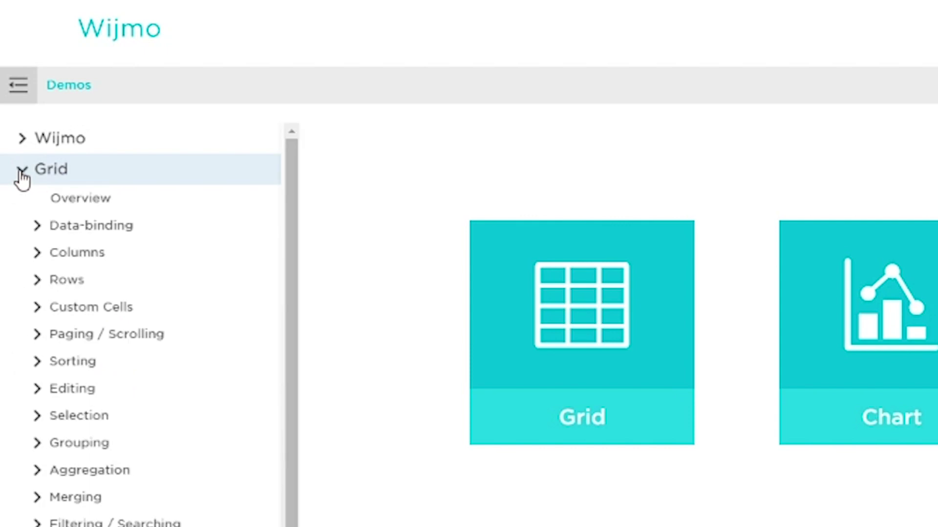
pyautogui.click(36, 226)
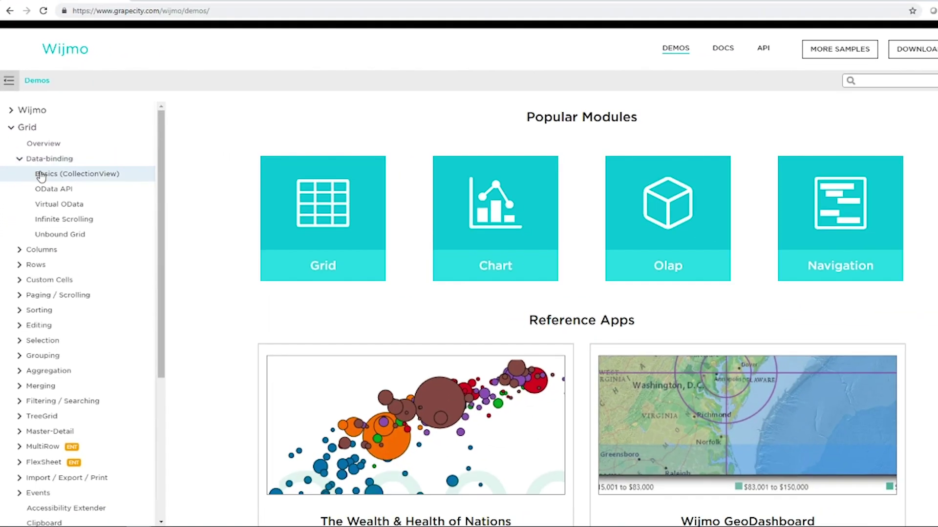
# Open Basics (CollectionView) and select the Germany, Greece, Italy and Japan rows in the grid
pyautogui.click(51, 193)
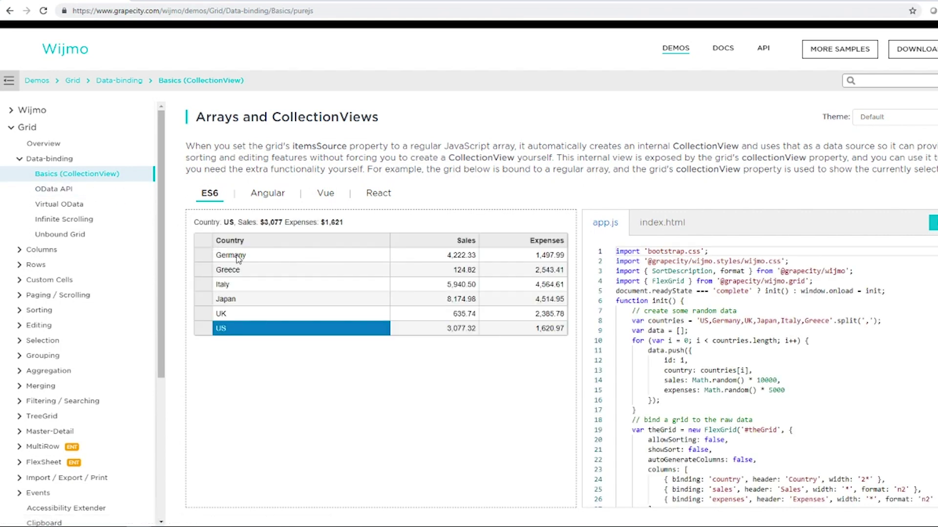
pyautogui.click(238, 257)
pyautogui.press('Down')
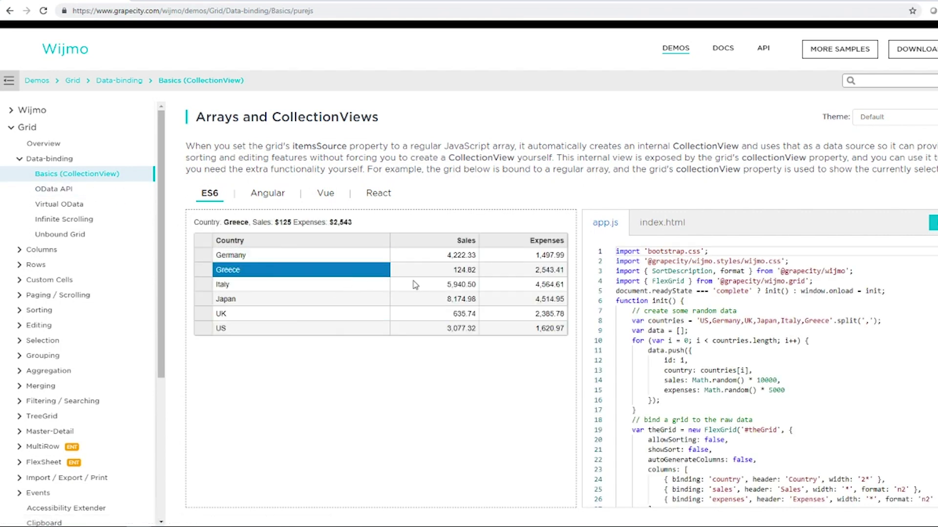
pyautogui.click(441, 274)
pyautogui.click(236, 286)
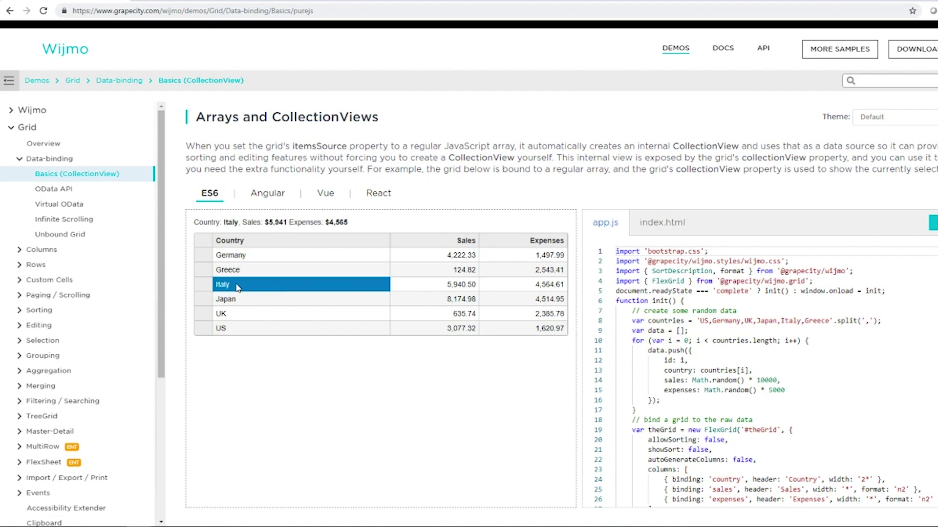
pyautogui.click(230, 302)
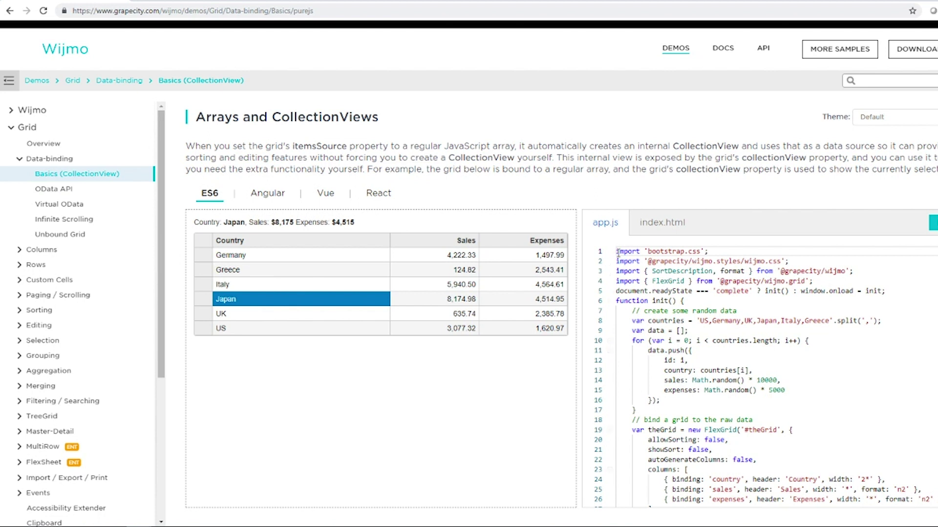
# Highlight the first five lines of app.js, then deselect and scroll the code
pyautogui.moveTo(619, 252); pyautogui.dragTo(884, 290)
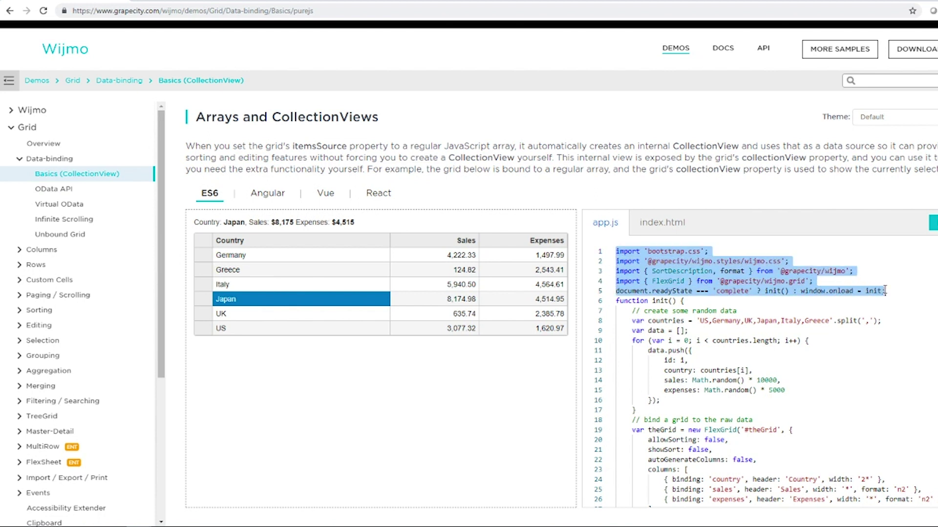
pyautogui.click(833, 334)
pyautogui.scroll(-3, 795, 392)
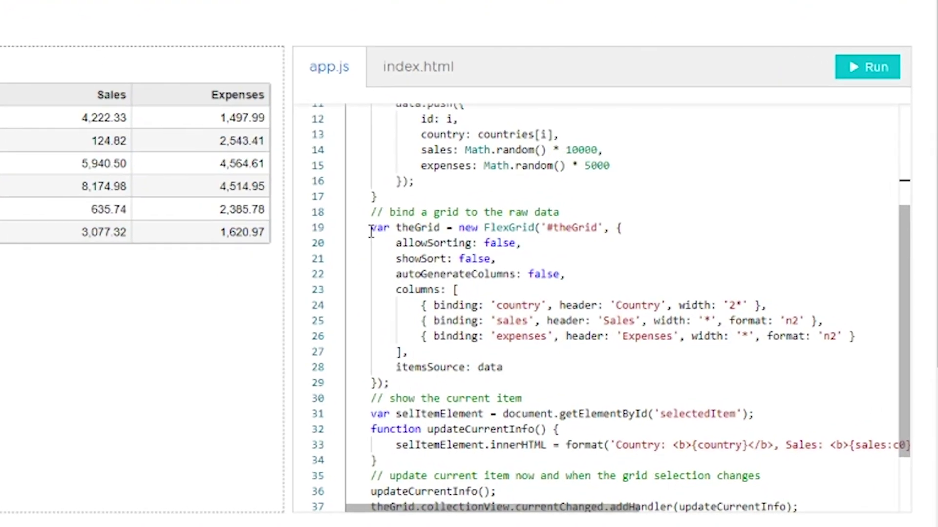
# Highlight the grid definition on lines 19–29 of app.js, then deselect it
pyautogui.click(632, 325)
pyautogui.moveTo(343, 262); pyautogui.dragTo(394, 377)
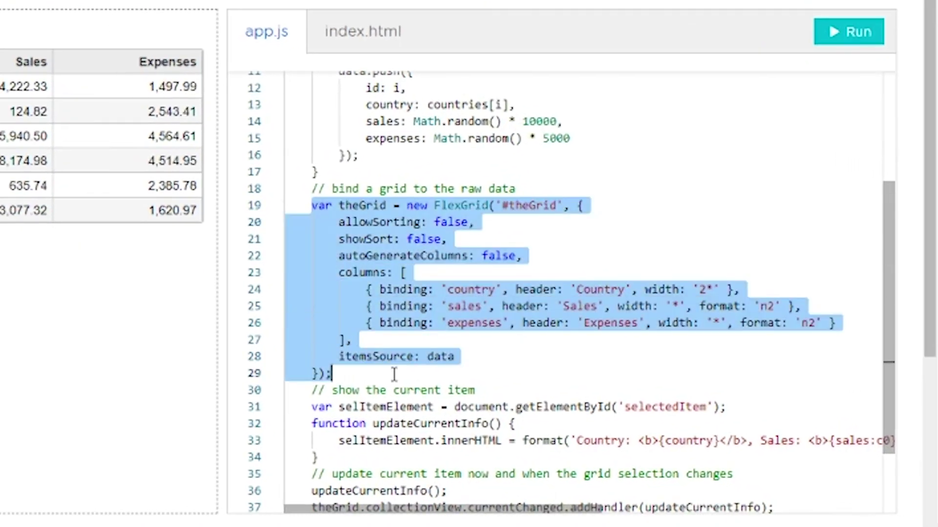
pyautogui.click(479, 370)
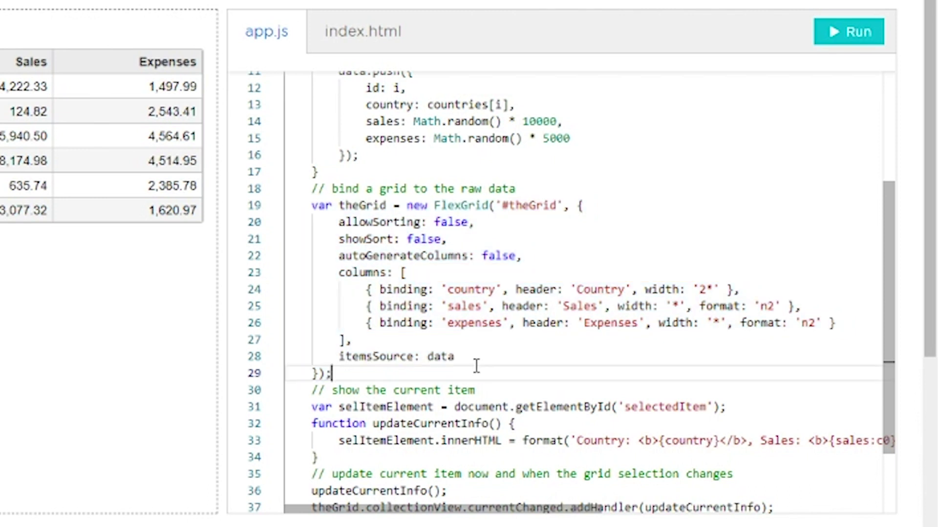
# Change allowSorting and showSort from false to true in app.js and run the sample
pyautogui.doubleClick(446, 223)
pyautogui.write('true')
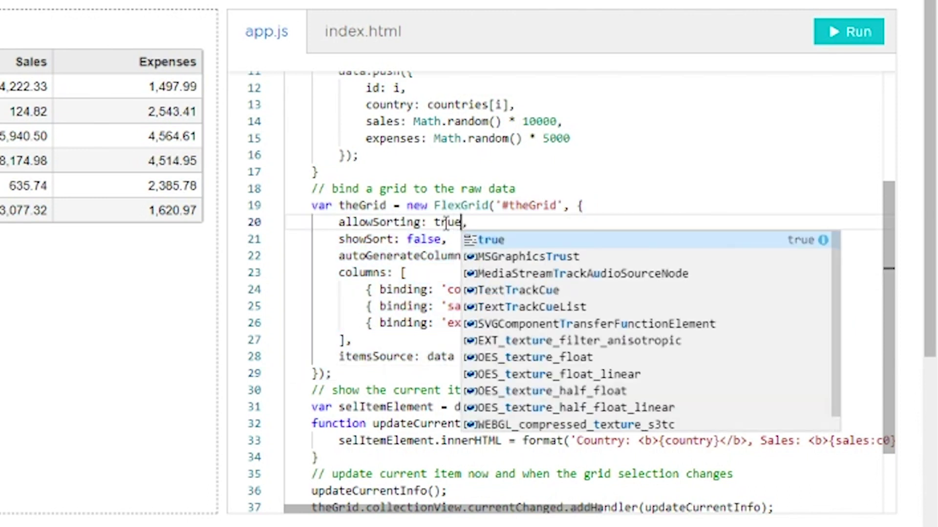
pyautogui.doubleClick(425, 239)
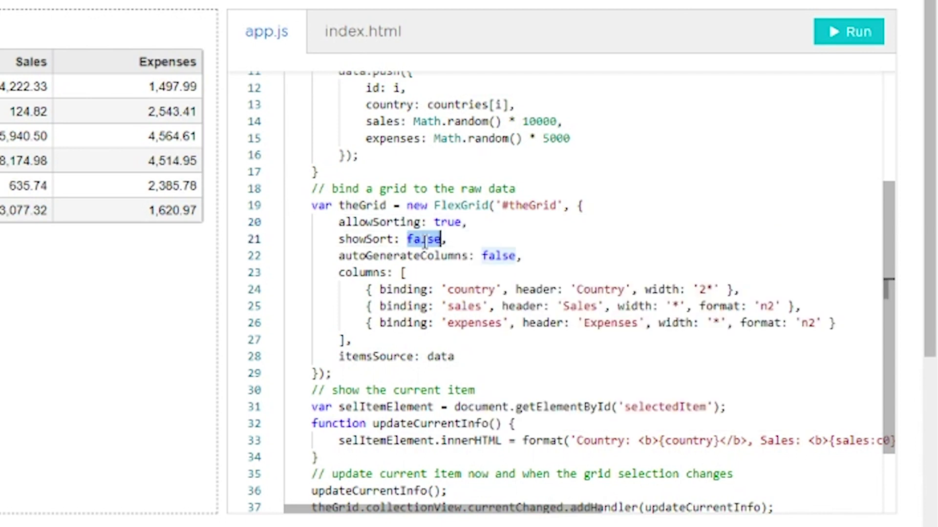
pyautogui.write('true')
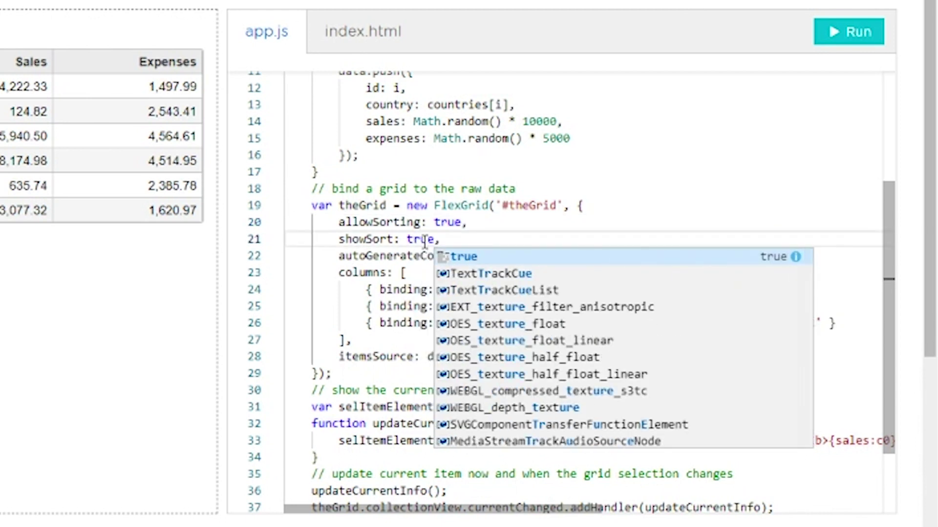
pyautogui.click(491, 222)
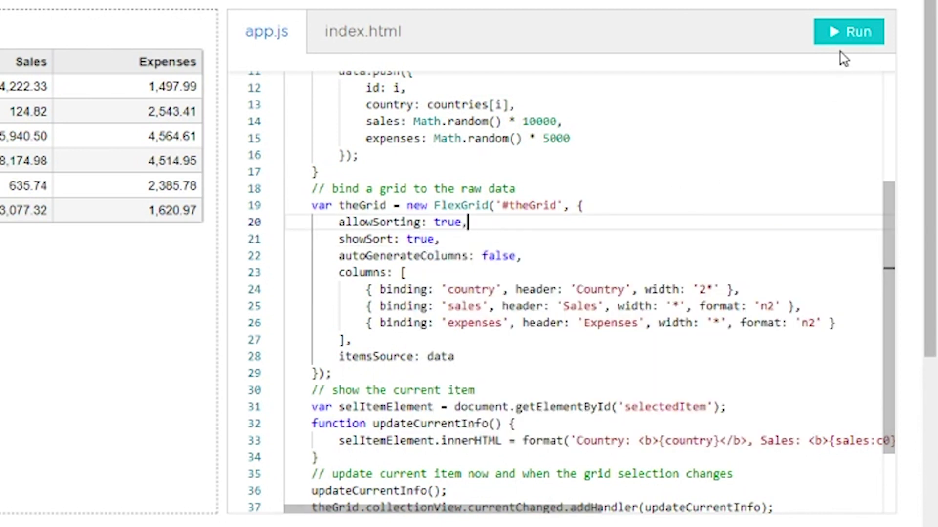
pyautogui.click(841, 43)
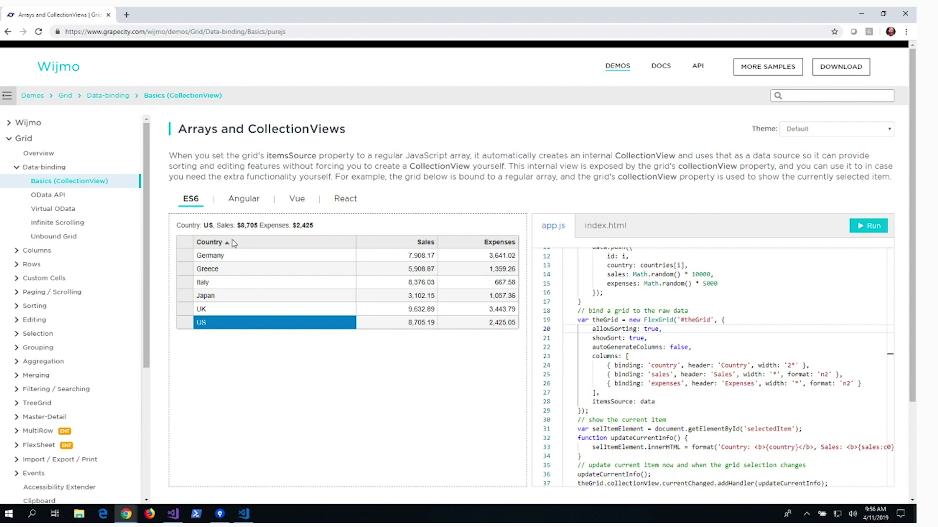
# Sort the grid by Country, then Sales, each both ways, ending with Expenses descending
pyautogui.click(237, 243)
pyautogui.click(239, 243)
pyautogui.click(406, 243)
pyautogui.click(406, 244)
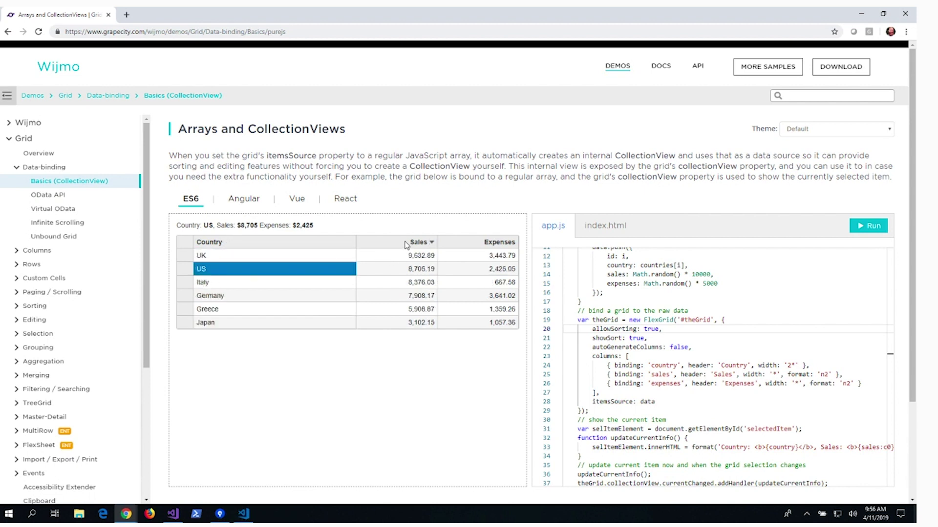
pyautogui.click(490, 244)
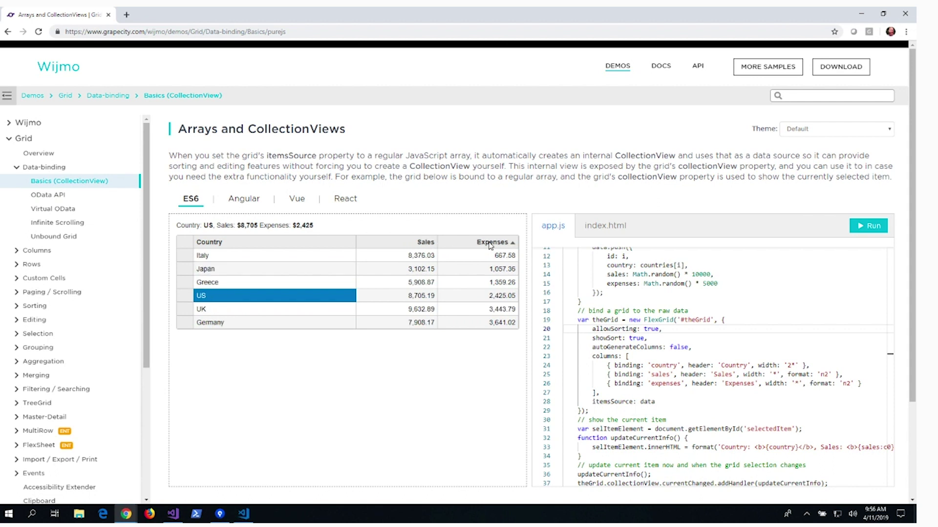
pyautogui.click(490, 244)
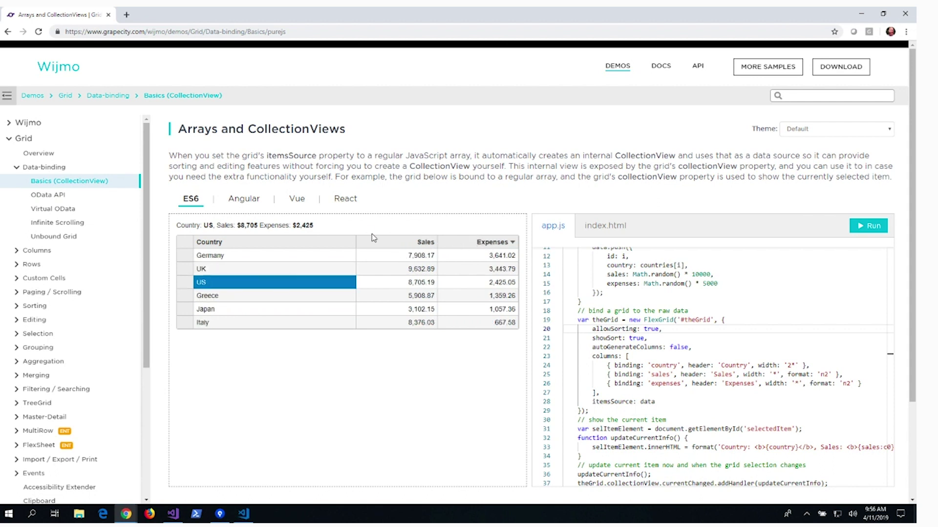
# Switch to the React version and highlight the FlexGrid markup on lines 20–24 of app.jsx
pyautogui.click(348, 202)
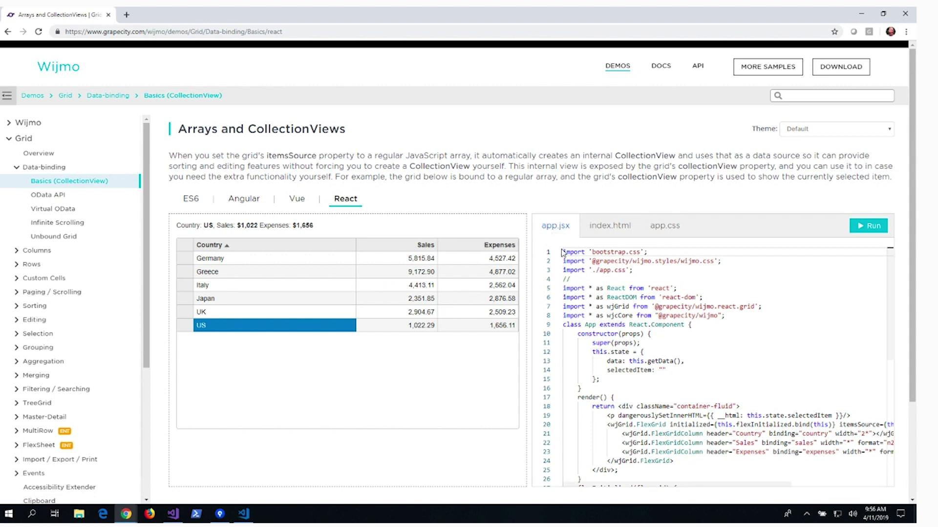
pyautogui.scroll(-3, 613, 343)
pyautogui.moveTo(684, 369); pyautogui.dragTo(607, 330)
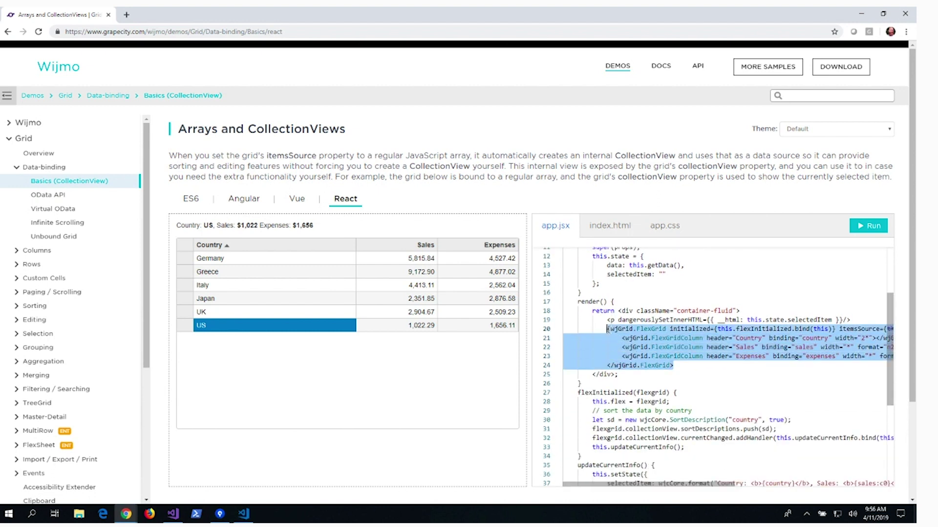
pyautogui.click(754, 360)
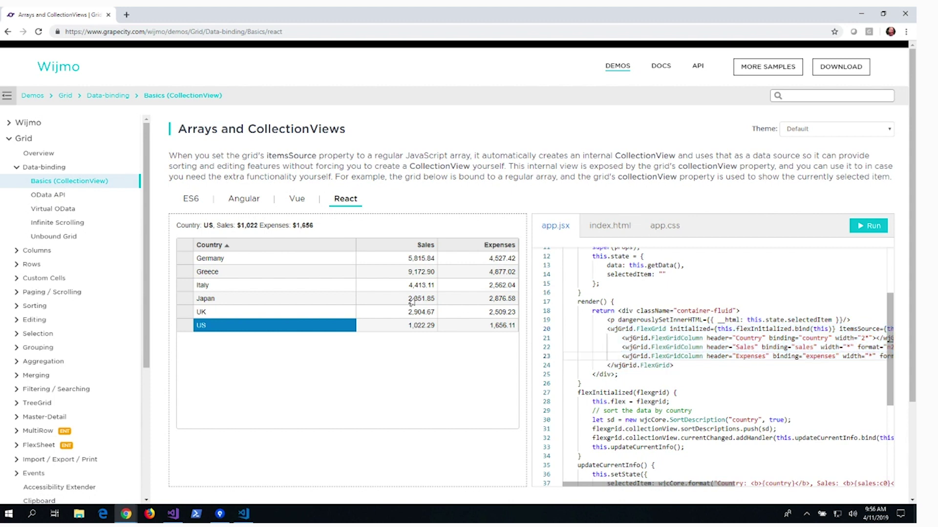
# Sort the React grid by Country both ways, then by Sales highest first
pyautogui.click(322, 245)
pyautogui.click(333, 247)
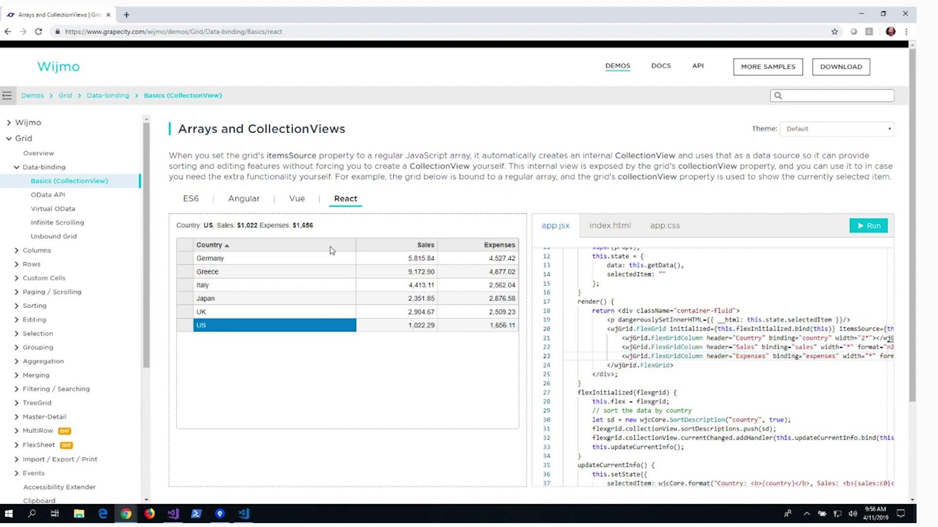
pyautogui.click(398, 249)
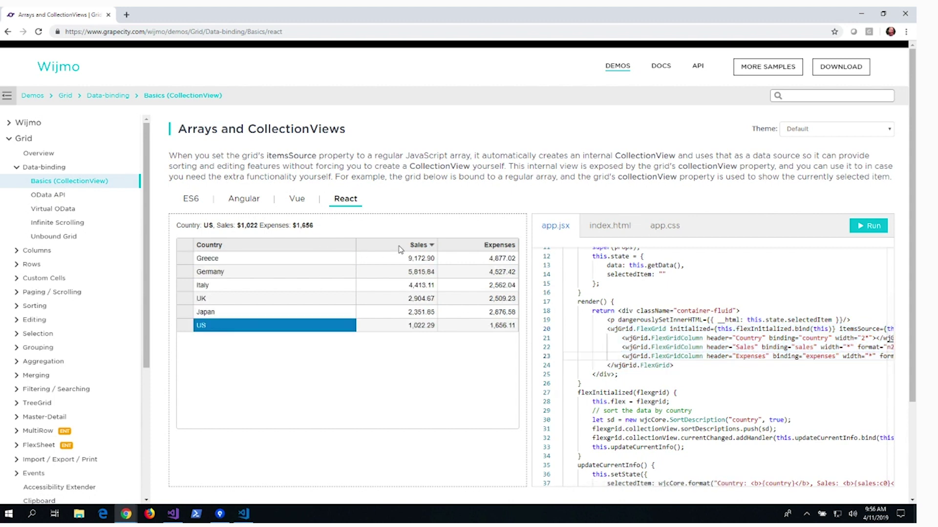
pyautogui.click(248, 205)
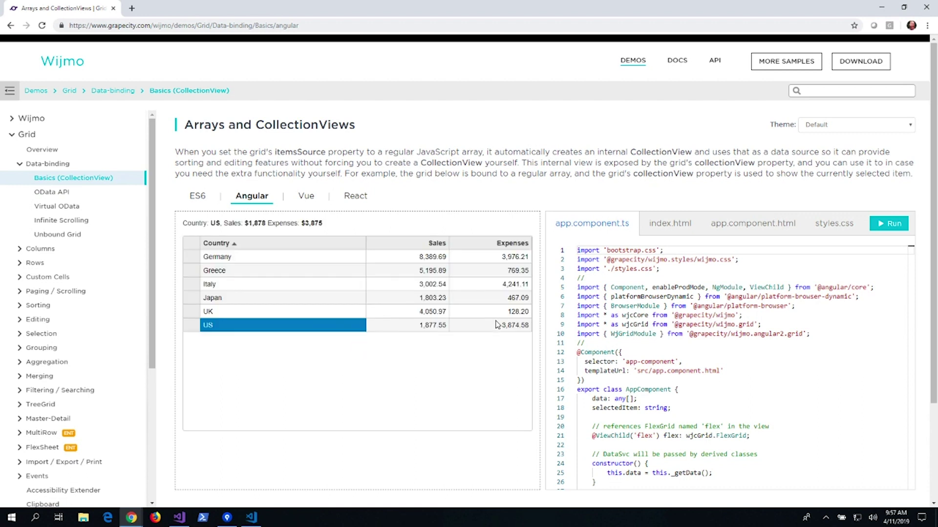
# Sort the Angular grid by Sales ascending, review app.component.html markup, then open Custom Cells > Dynamic Updates
pyautogui.click(431, 244)
pyautogui.click(752, 223)
pyautogui.moveTo(734, 346); pyautogui.dragTo(577, 278)
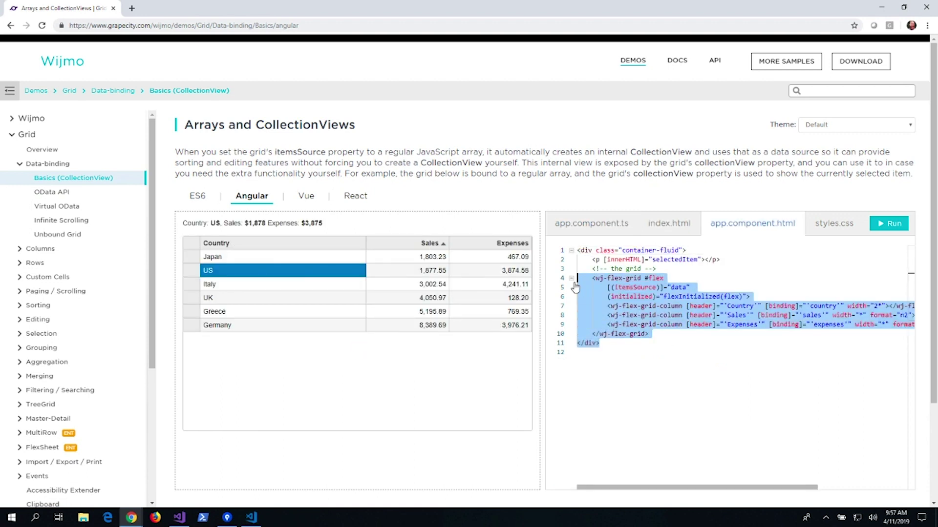
pyautogui.click(734, 345)
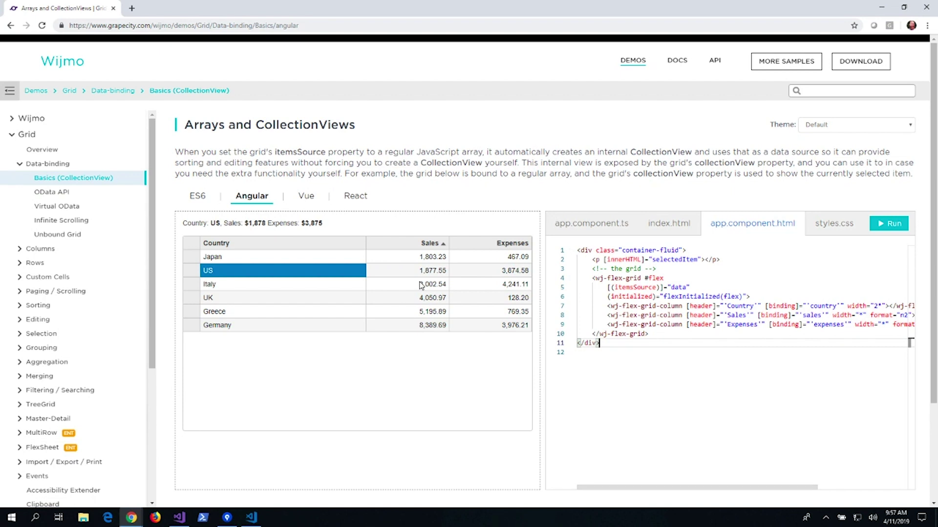
pyautogui.click(19, 279)
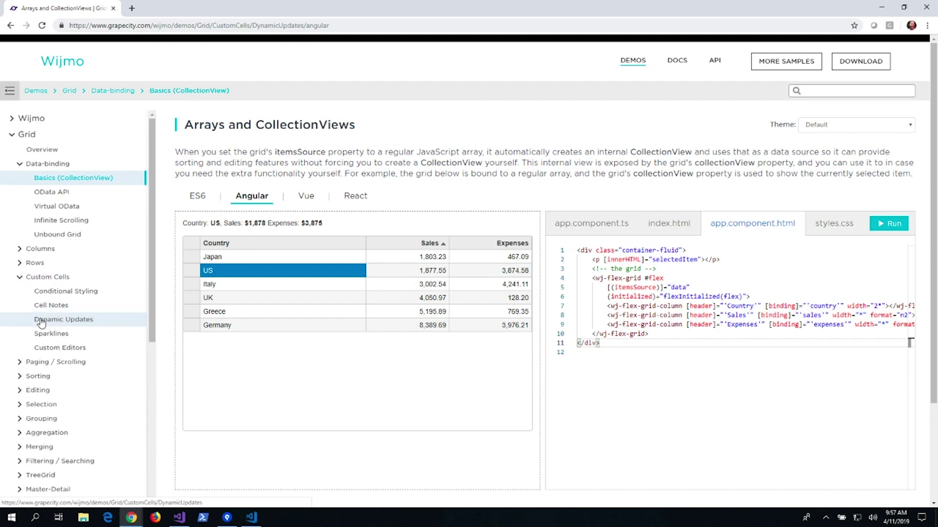
pyautogui.click(71, 320)
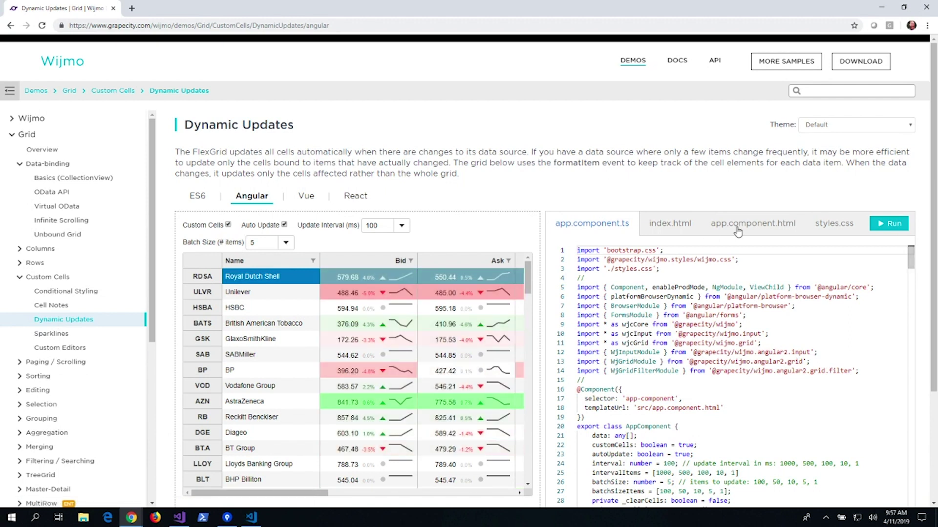
# Glance at the Dynamic Updates code tabs, then open the Chart Overview sample
pyautogui.click(753, 223)
pyautogui.click(602, 223)
pyautogui.click(27, 135)
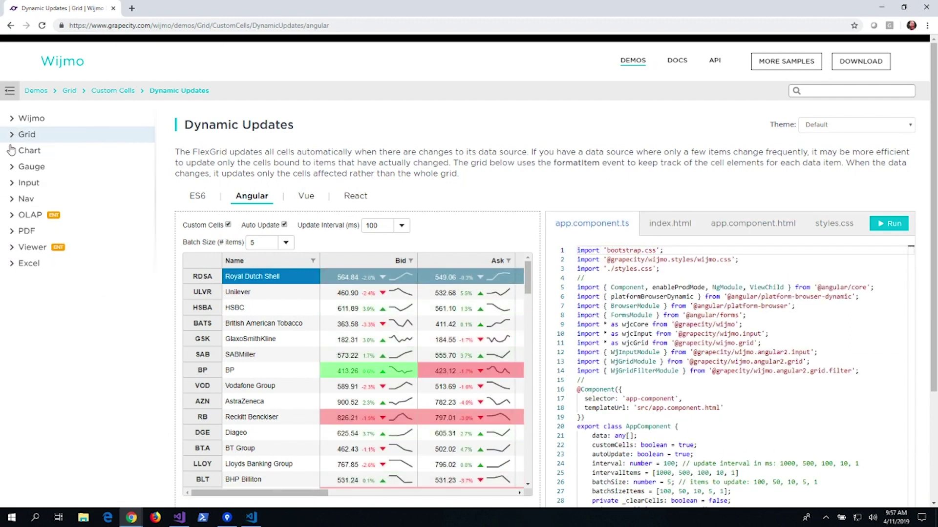
pyautogui.click(29, 151)
pyautogui.click(42, 165)
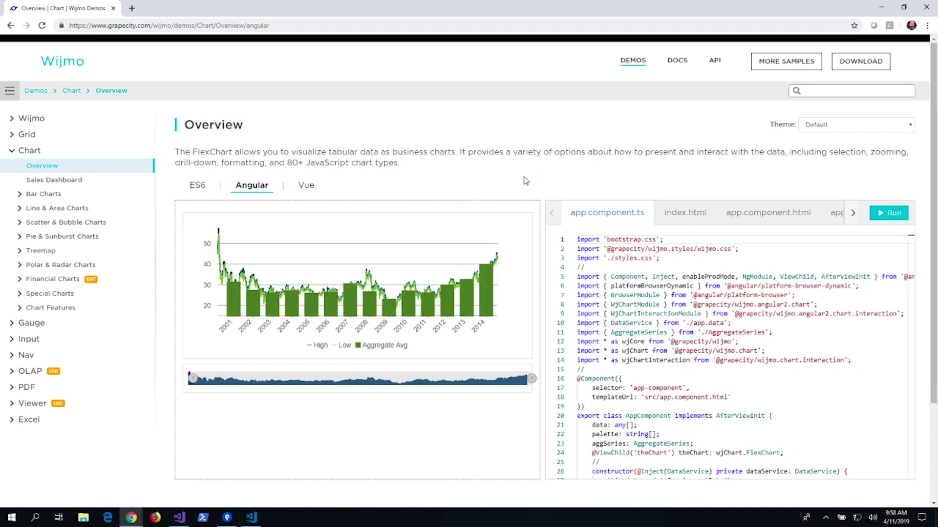
# Drag the range navigator handles to narrow the chart to Dec 2009–2014
pyautogui.moveTo(191, 379); pyautogui.dragTo(353, 379)
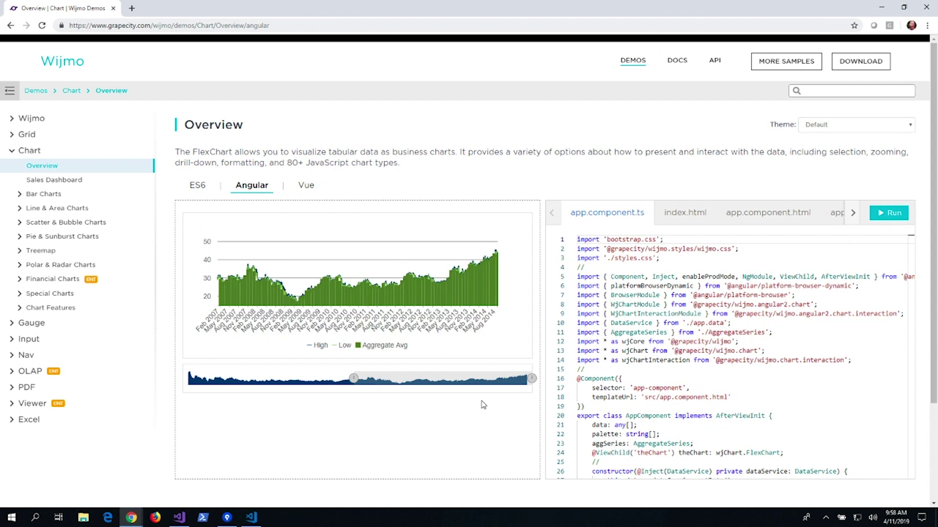
pyautogui.moveTo(531, 379); pyautogui.dragTo(485, 382)
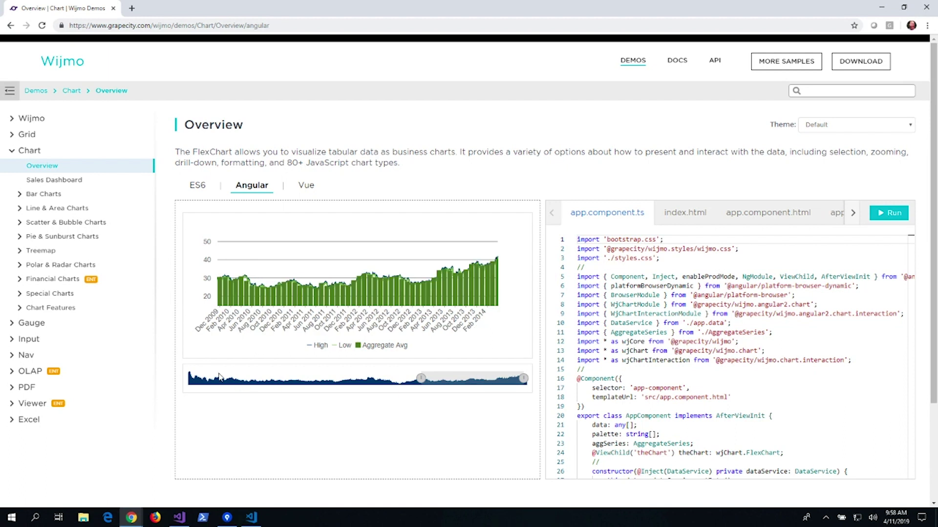
pyautogui.click(12, 151)
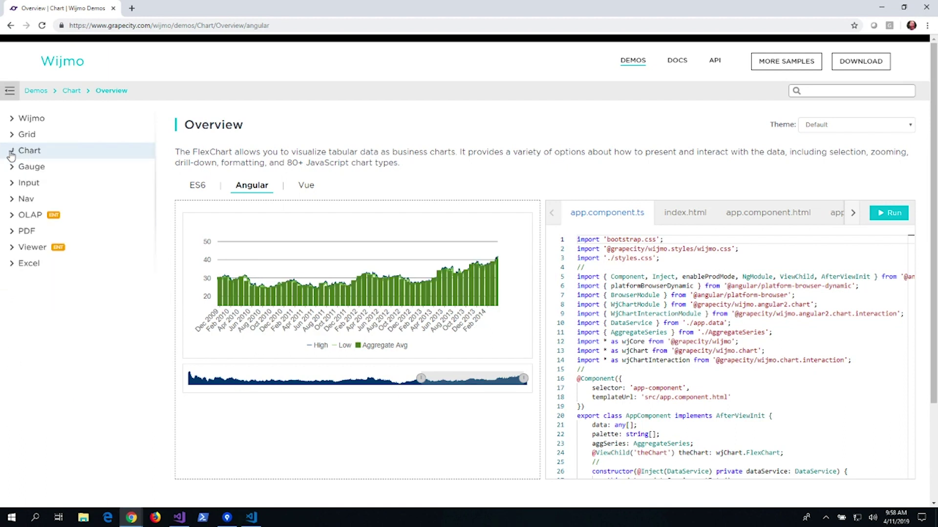
# Open OLAP > PivotEngine > Overview and collapse, then re-expand, the buyer rows in the pivot grid
pyautogui.click(9, 215)
pyautogui.click(19, 230)
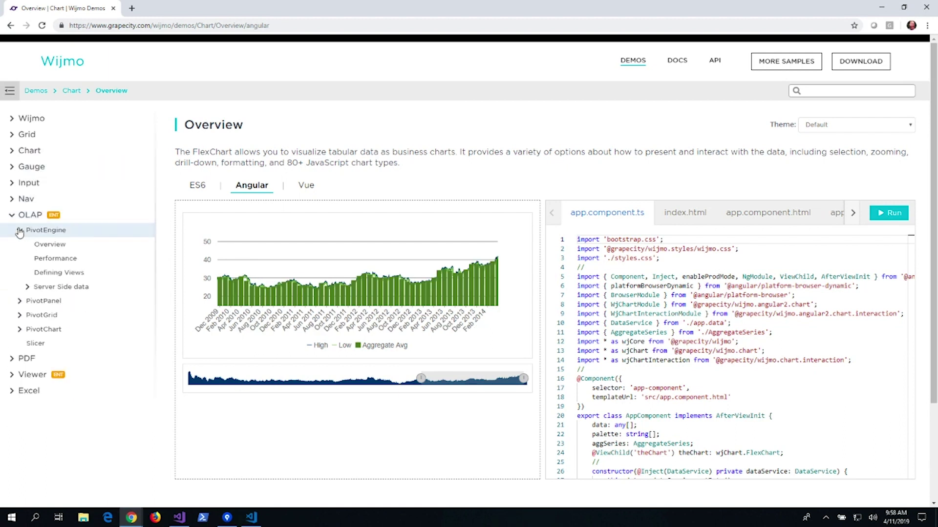
pyautogui.click(47, 244)
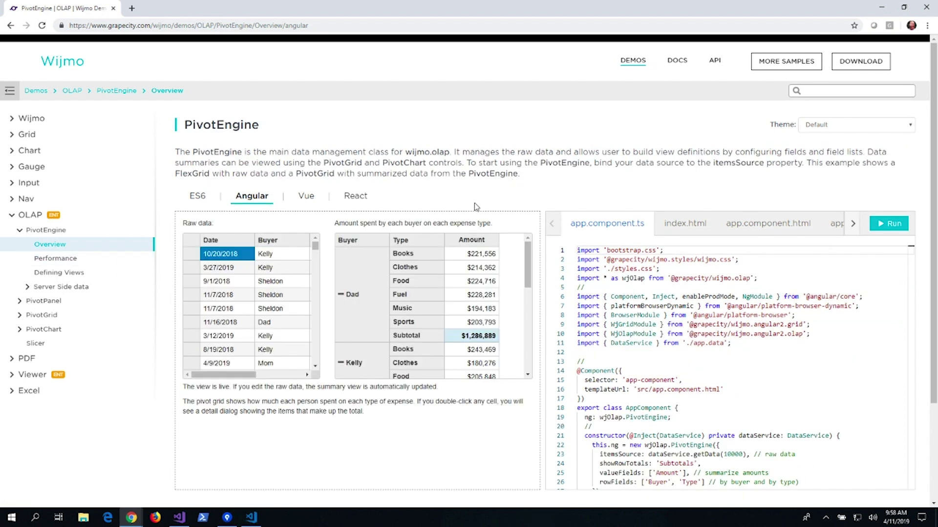
pyautogui.click(341, 295)
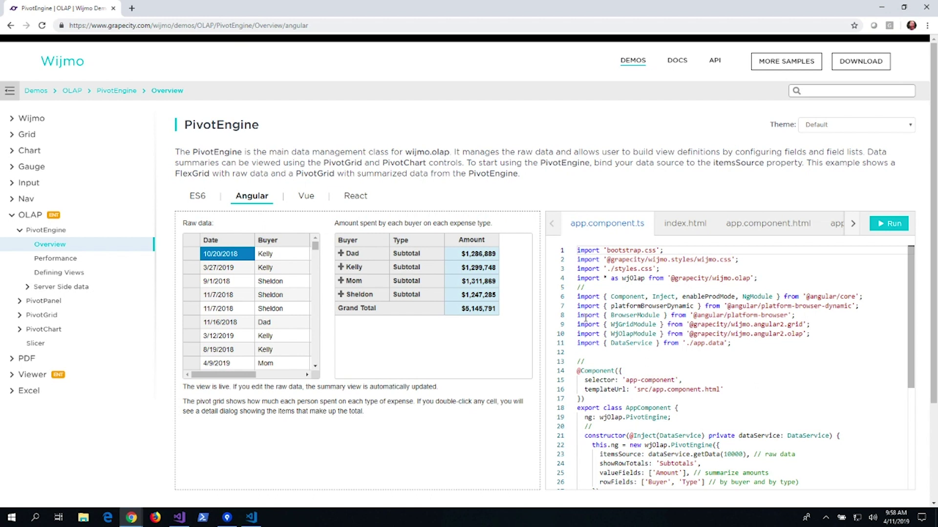
pyautogui.click(341, 254)
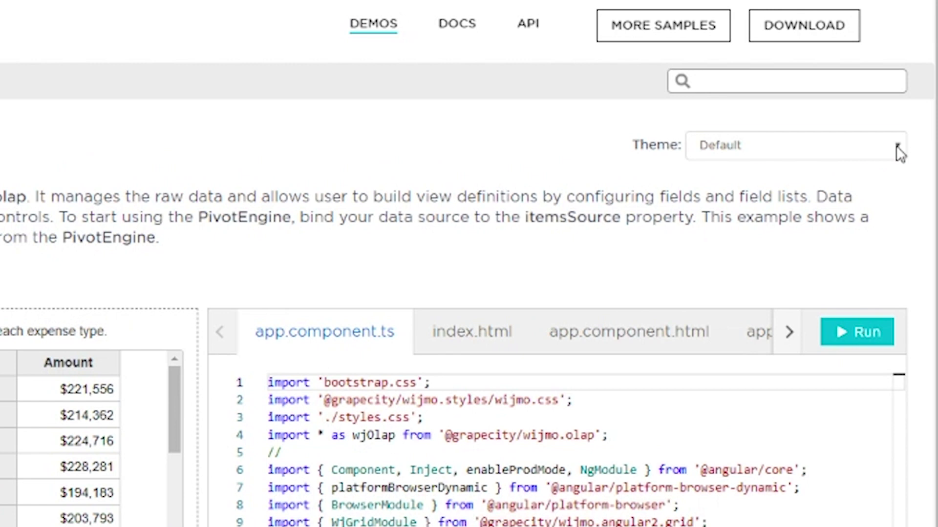
# Choose Material from the Theme dropdown to restyle the PivotEngine sample
pyautogui.click(898, 149)
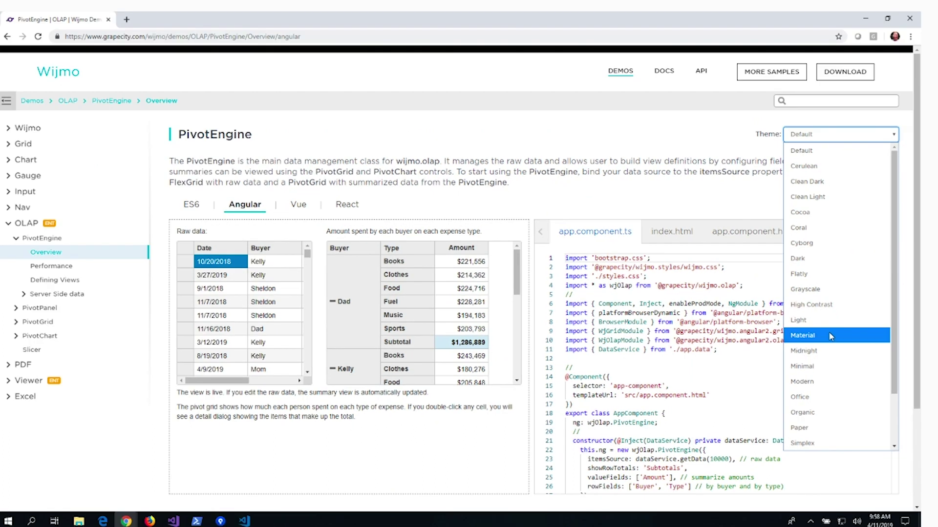
pyautogui.click(830, 336)
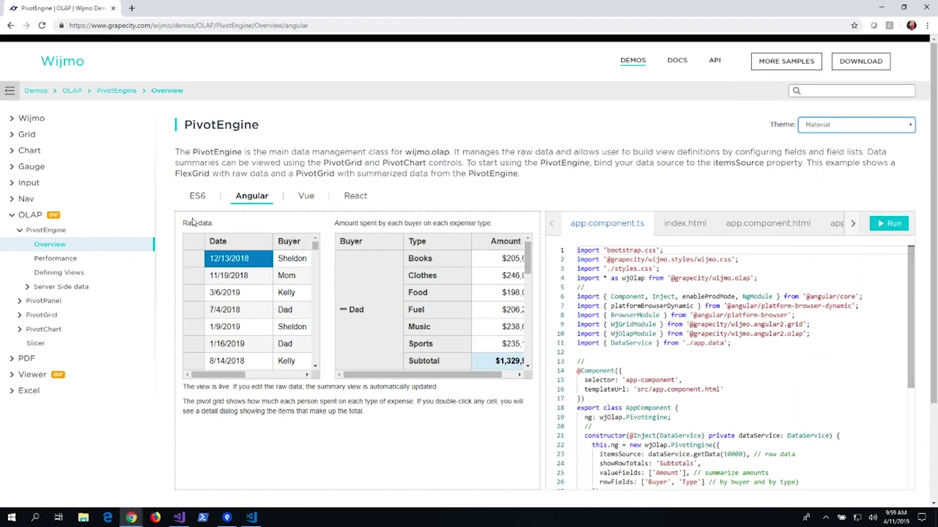
pyautogui.click(11, 183)
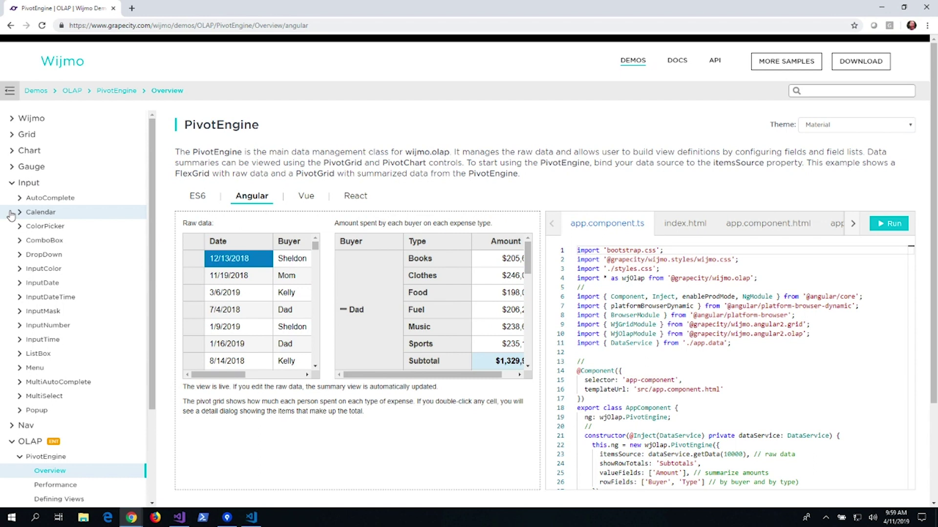
# Open the AutoComplete sample and choose Macao from its country list
pyautogui.click(27, 198)
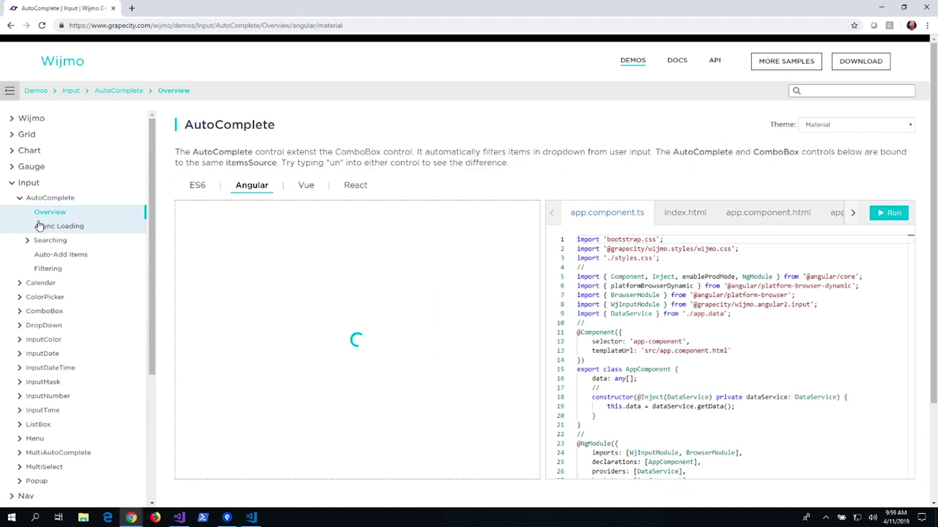
pyautogui.click(342, 218)
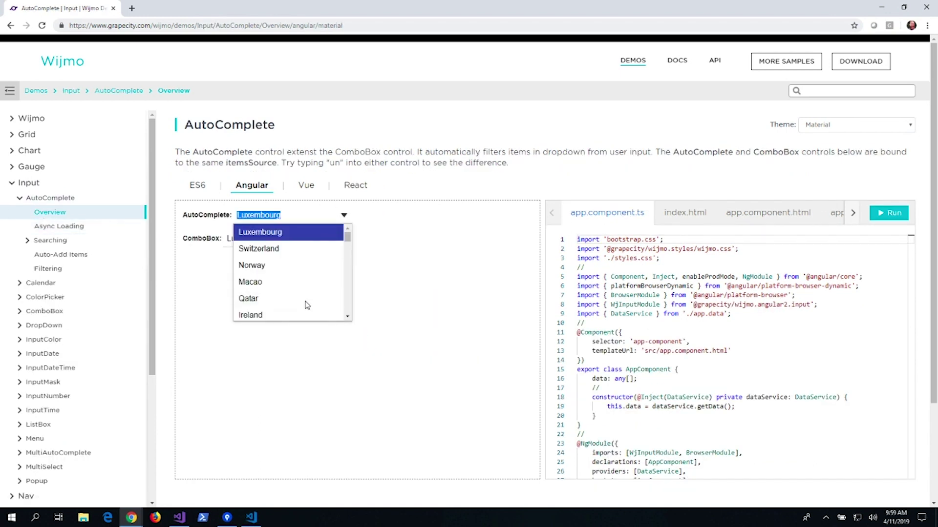
pyautogui.click(308, 285)
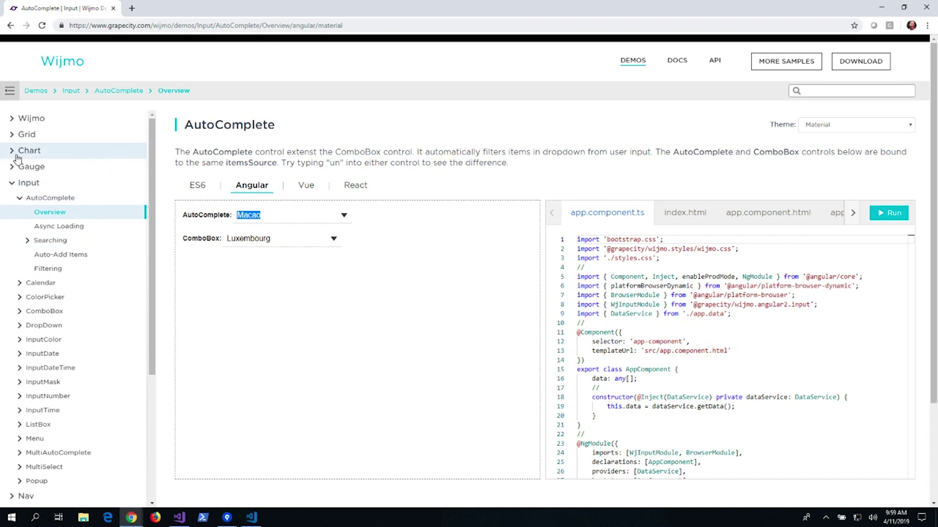
# Open the Grid Introduction sample and select cells from Start to Country in rows 1–6
pyautogui.click(15, 133)
pyautogui.click(32, 150)
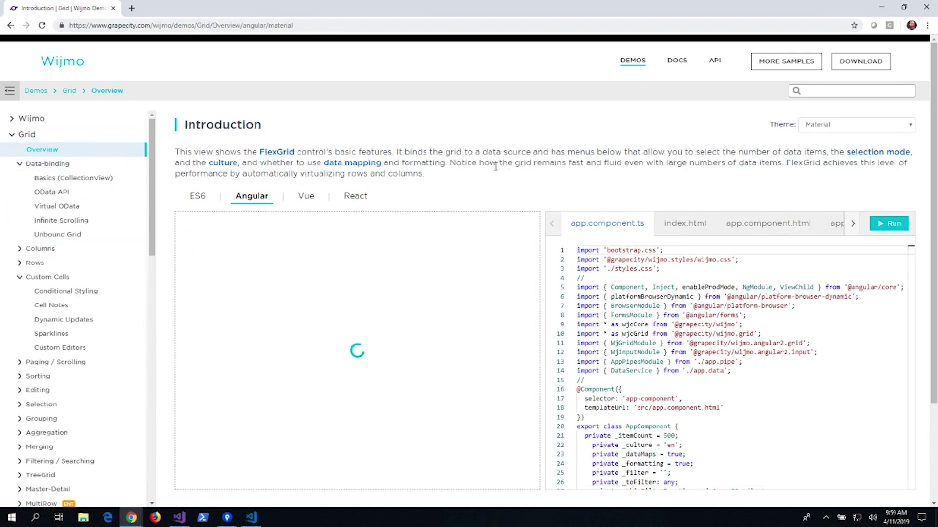
pyautogui.moveTo(276, 280); pyautogui.dragTo(445, 365)
# Switch the theme back to Default and return to the Demos home page
pyautogui.click(912, 126)
pyautogui.click(840, 142)
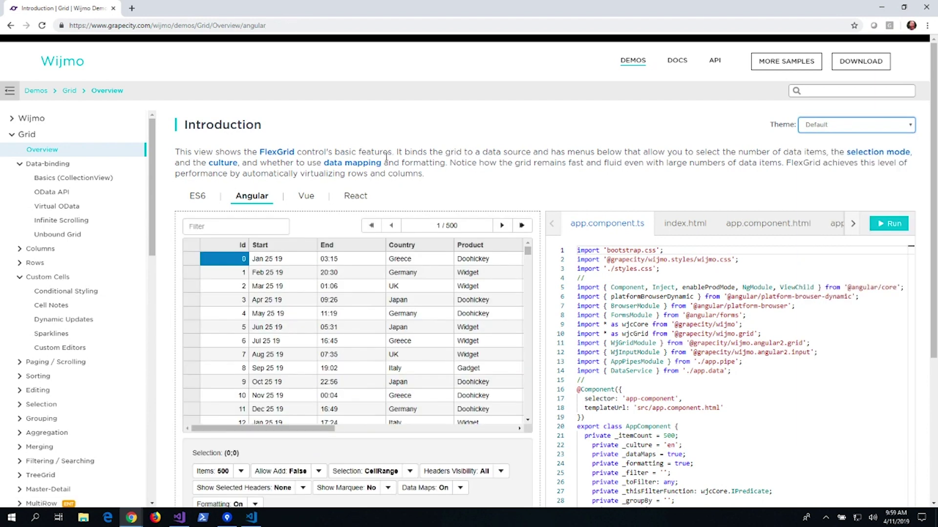
pyautogui.click(37, 91)
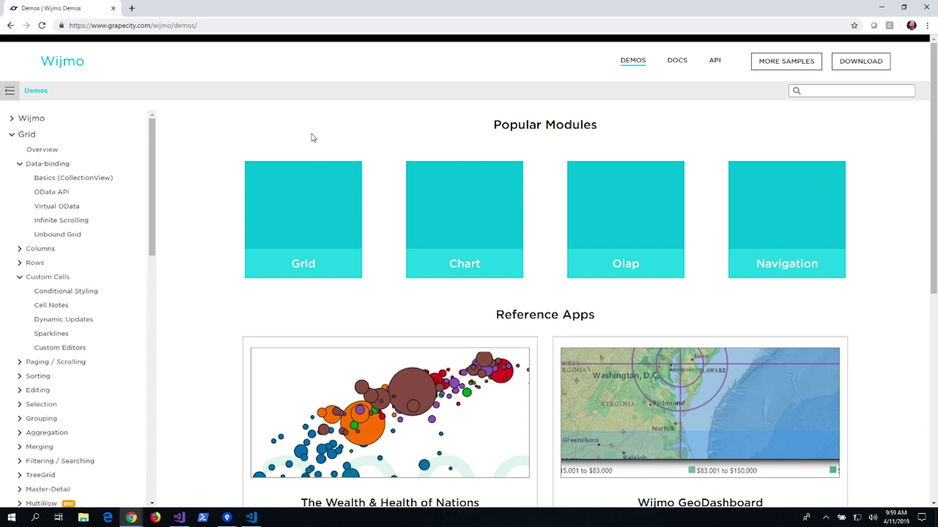